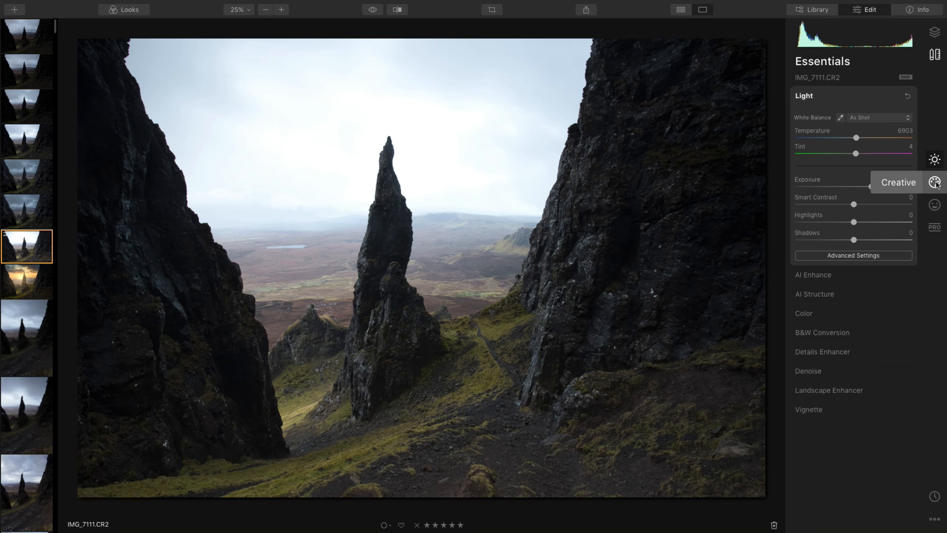
# Step: Replace the photo's bright sky with Dramatic Sky 2 using the creative AI Sky Replacement filter
pyautogui.click(935, 183)
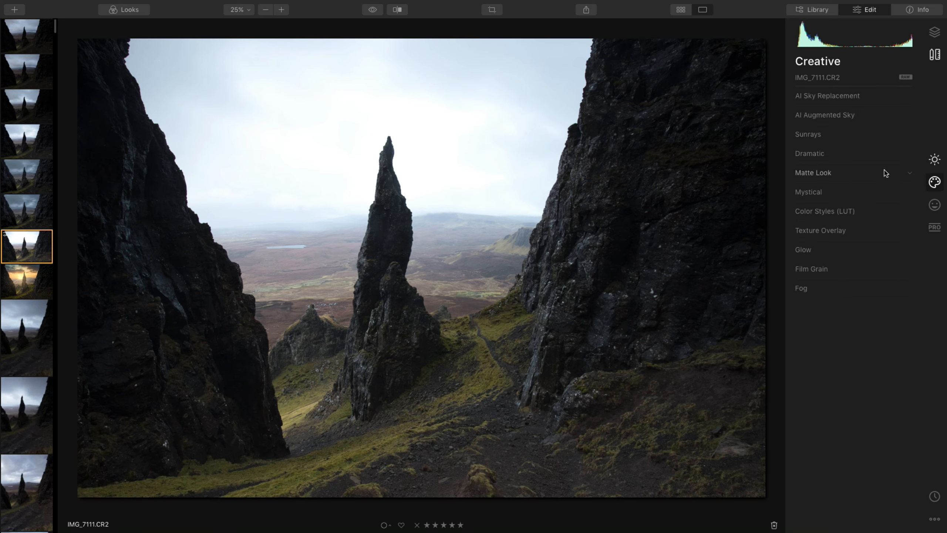
pyautogui.click(847, 98)
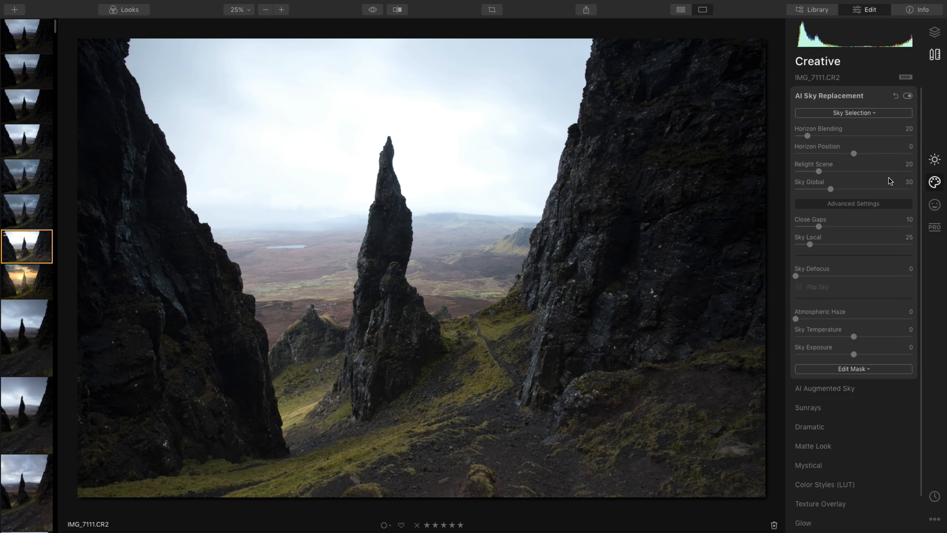
pyautogui.click(865, 116)
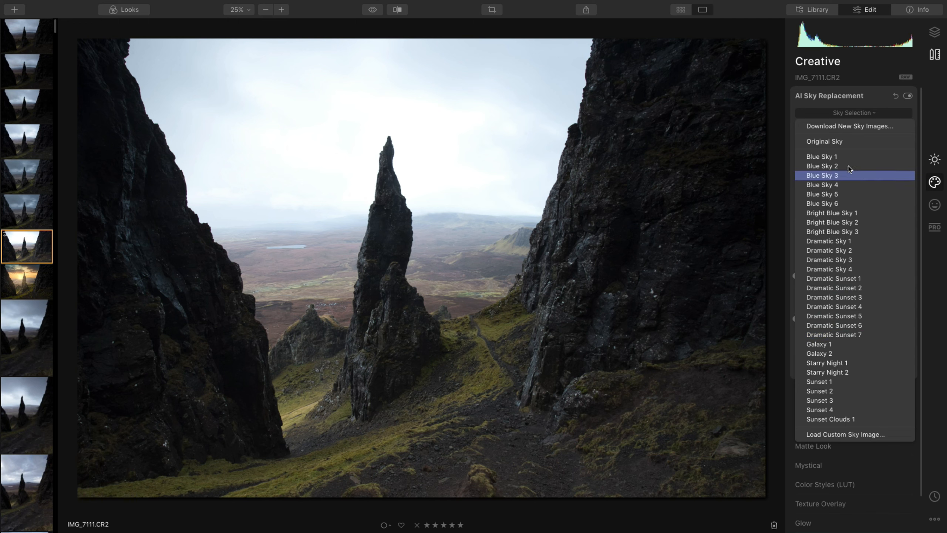
pyautogui.click(828, 251)
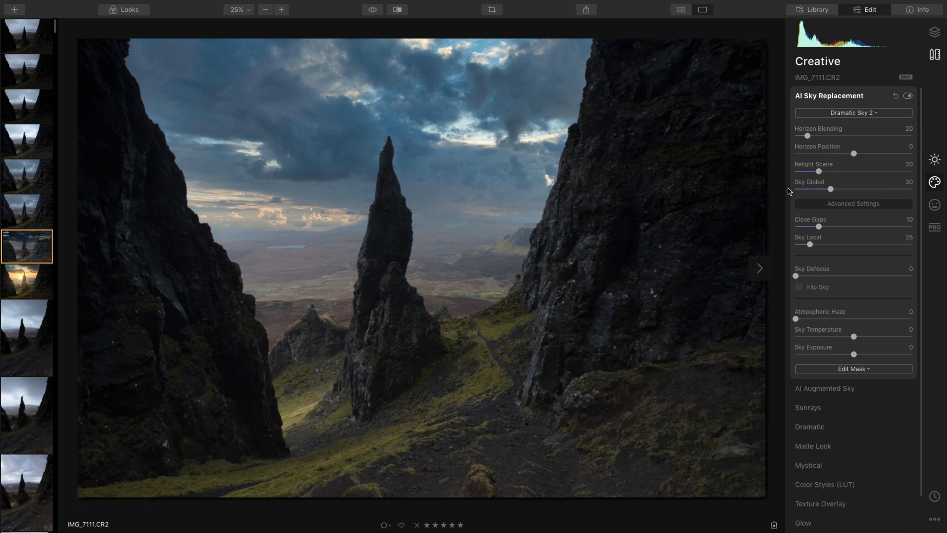
# Step: Try the Dramatic Sunset 5 and Galaxy 1 skies on the photo
pyautogui.click(868, 113)
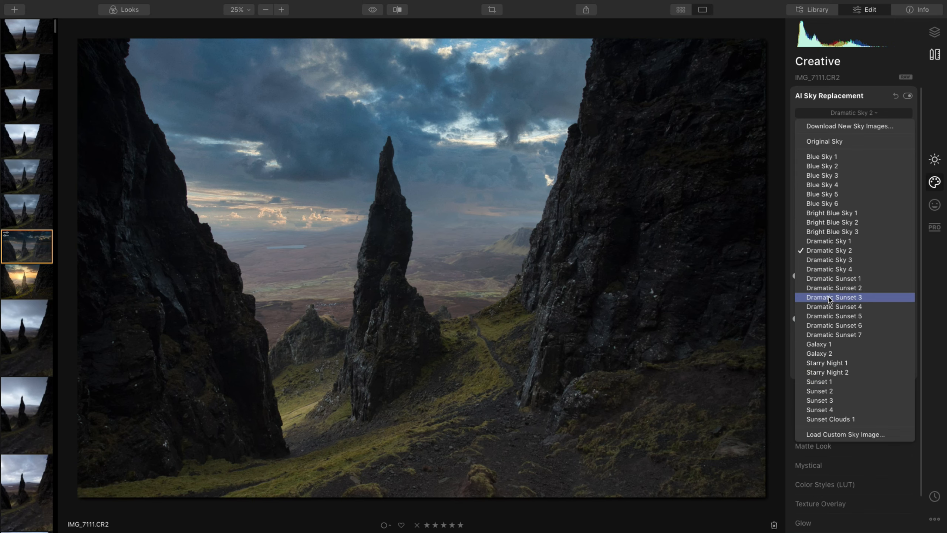
pyautogui.click(827, 316)
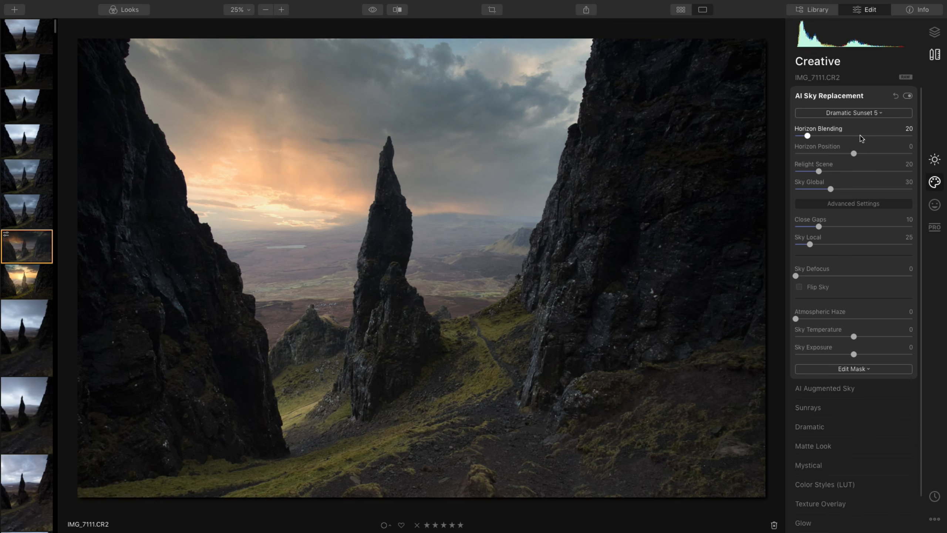
pyautogui.click(880, 114)
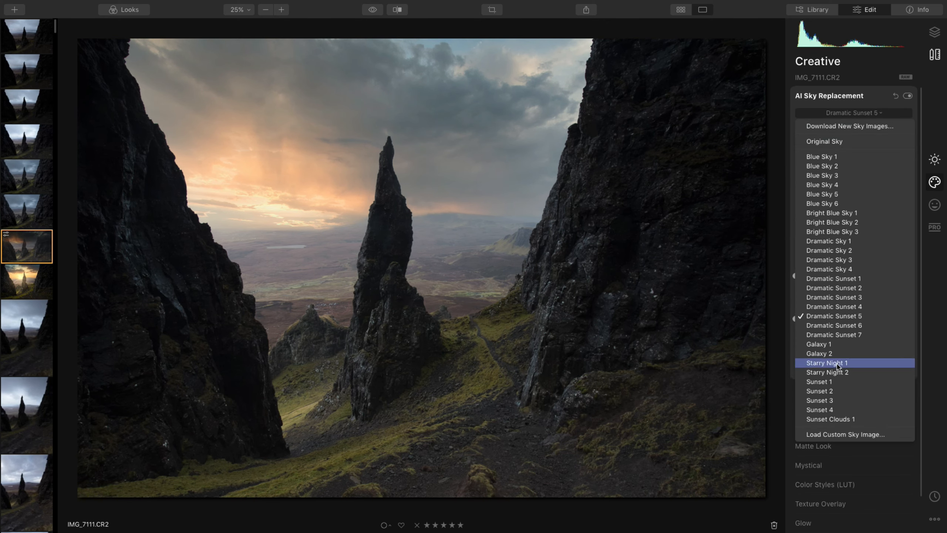
pyautogui.click(826, 344)
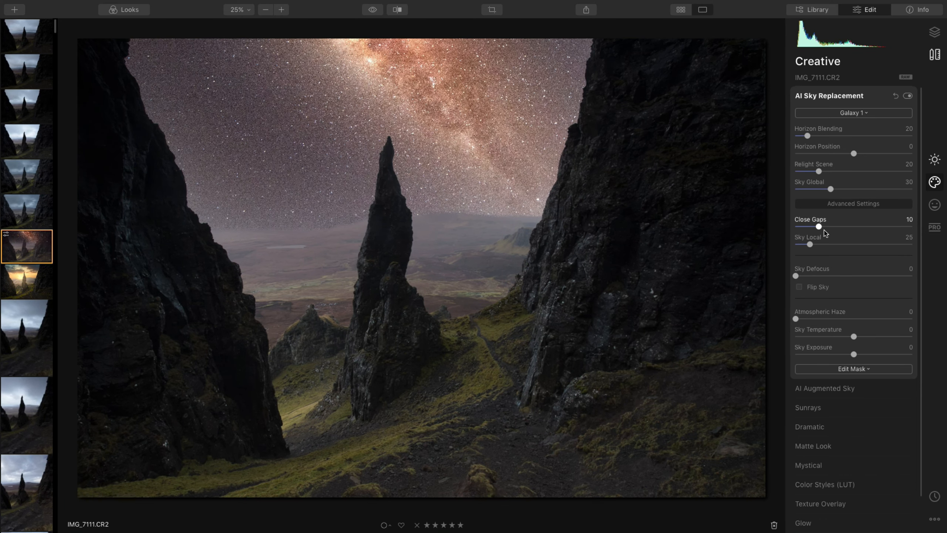
# Step: Change the replacement sky to Sunset 4 and flip it
pyautogui.click(866, 115)
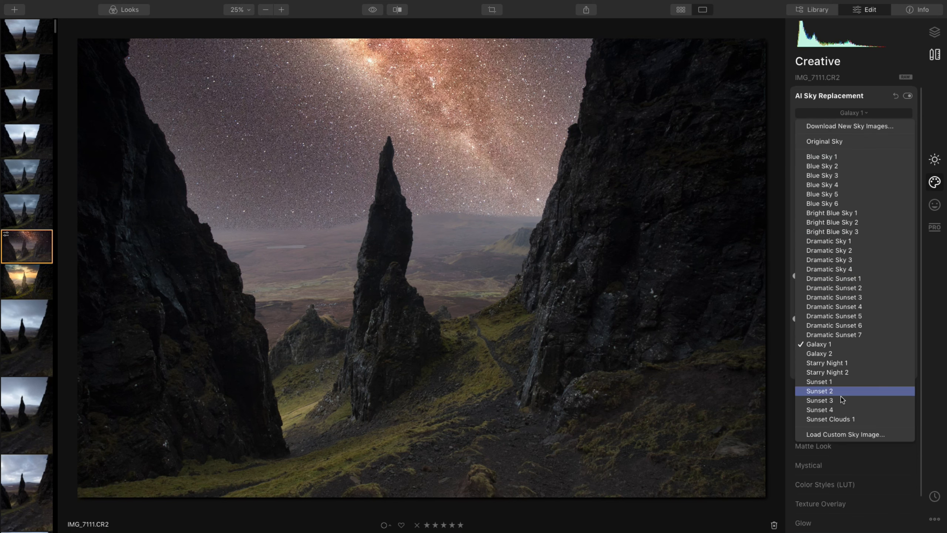
pyautogui.click(830, 411)
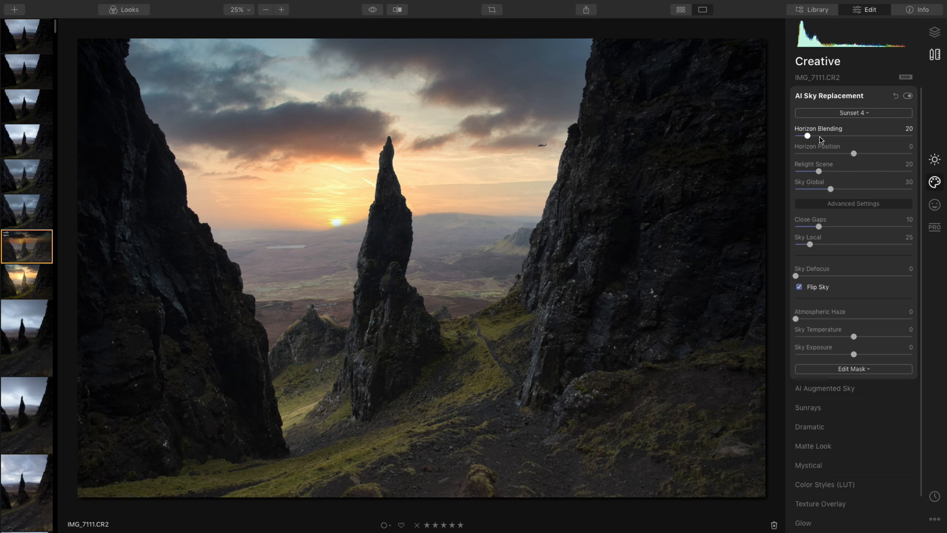
# Step: Try a Horizon Blending of 66 and a Horizon Position of -69, resetting each to its default
pyautogui.moveTo(808, 138); pyautogui.dragTo(836, 141)
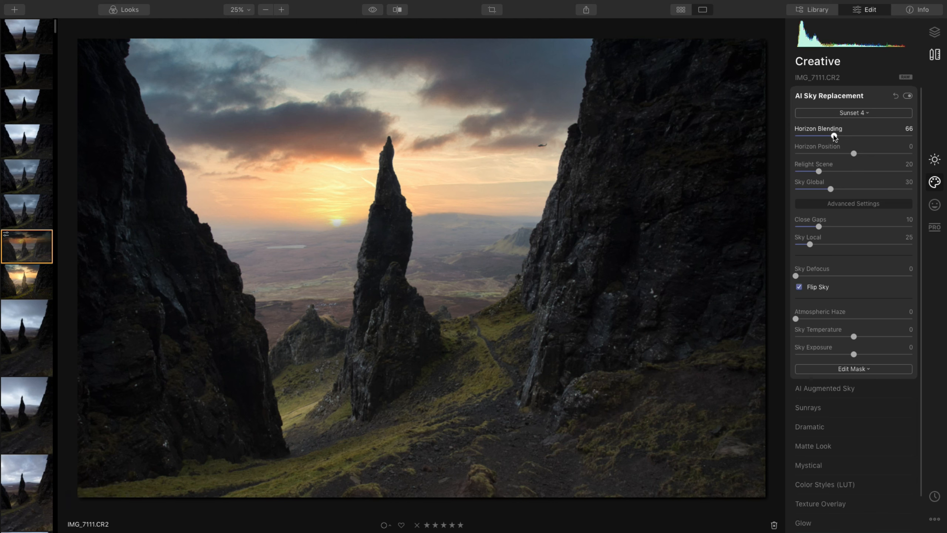
pyautogui.doubleClick(835, 139)
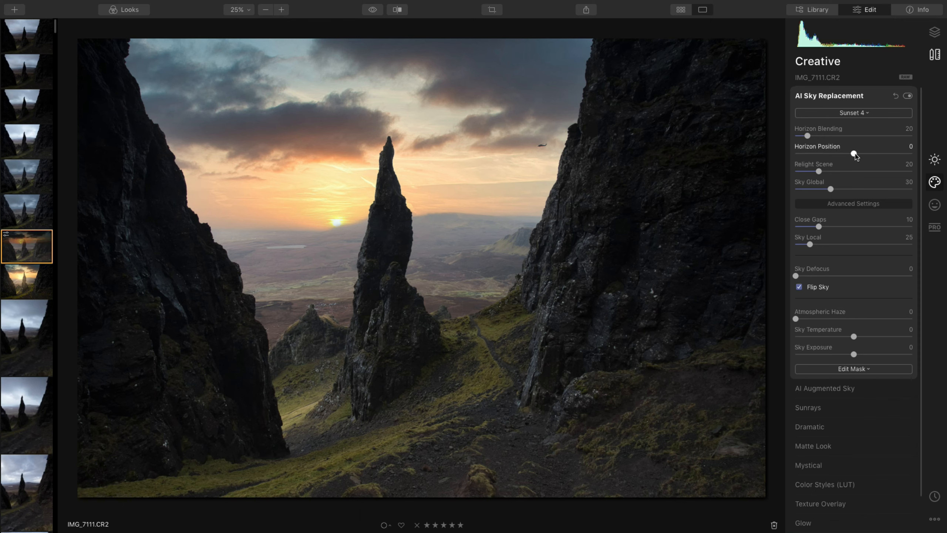
pyautogui.moveTo(856, 156); pyautogui.dragTo(814, 157)
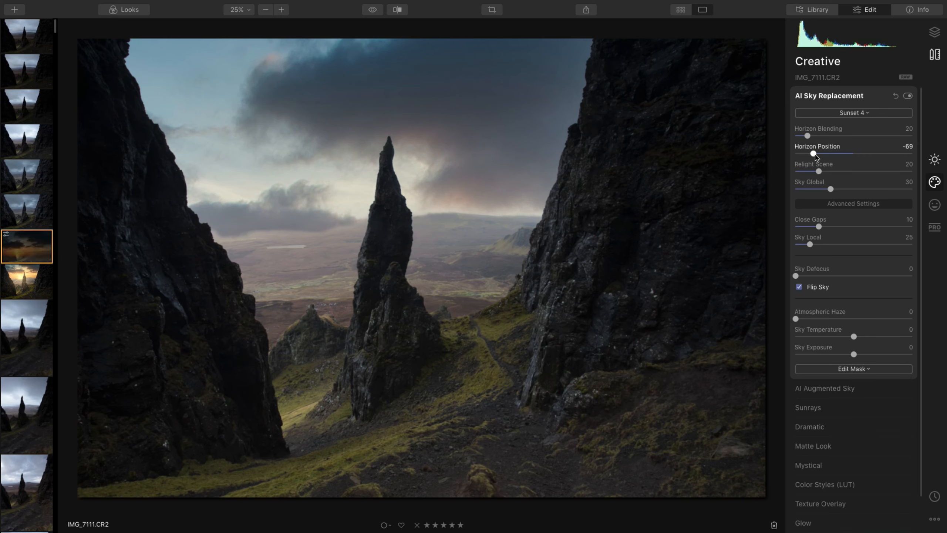
pyautogui.doubleClick(814, 154)
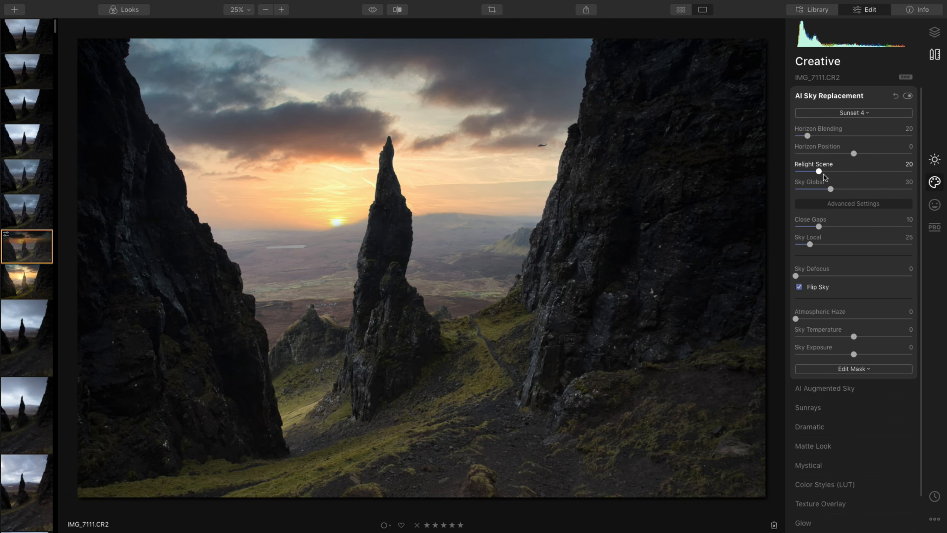
# Step: Set the Relight Scene amount for the replaced sky to 57
pyautogui.moveTo(820, 174); pyautogui.dragTo(863, 179)
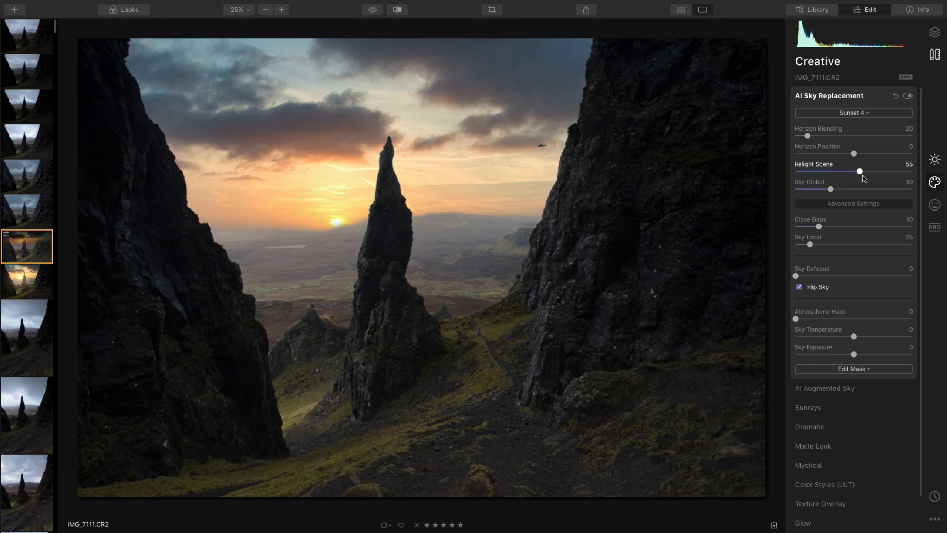
pyautogui.moveTo(864, 178); pyautogui.dragTo(866, 179)
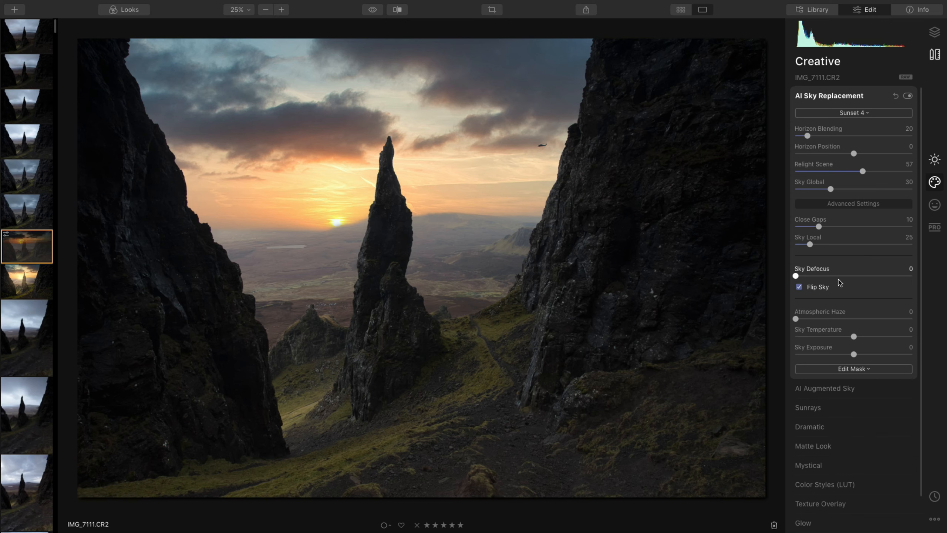
# Step: Try Sky Defocus and an Atmospheric Haze of up to 80 on the new sky, returning both to 0
pyautogui.moveTo(795, 276)
pyautogui.mouseDown()
pyautogui.moveTo(844, 280)
pyautogui.moveTo(793, 278)
pyautogui.mouseUp()
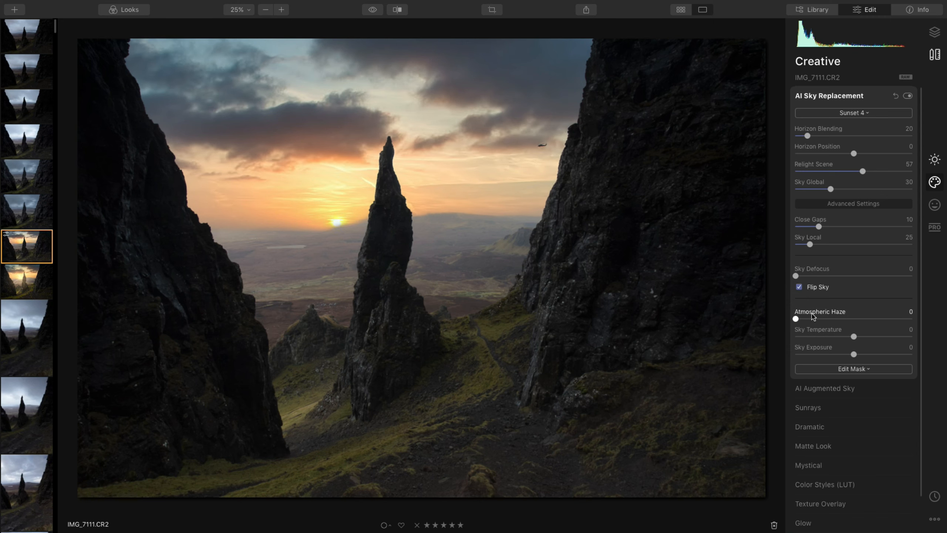
pyautogui.click(844, 319)
pyautogui.click(874, 320)
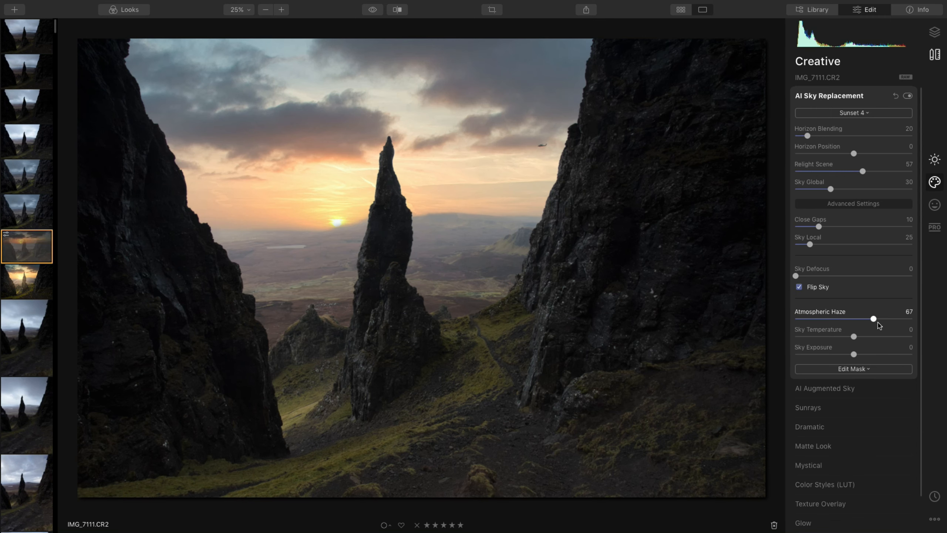
pyautogui.click(890, 320)
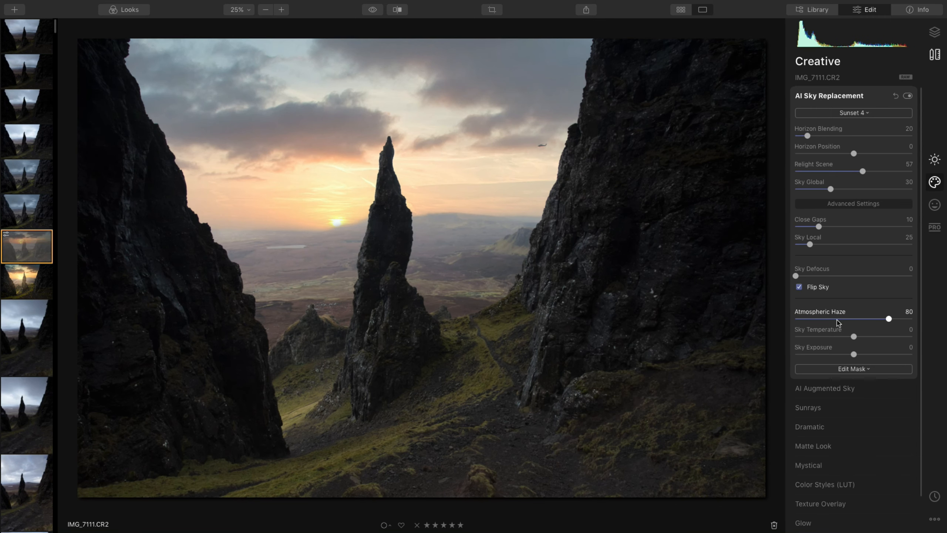
pyautogui.doubleClick(889, 320)
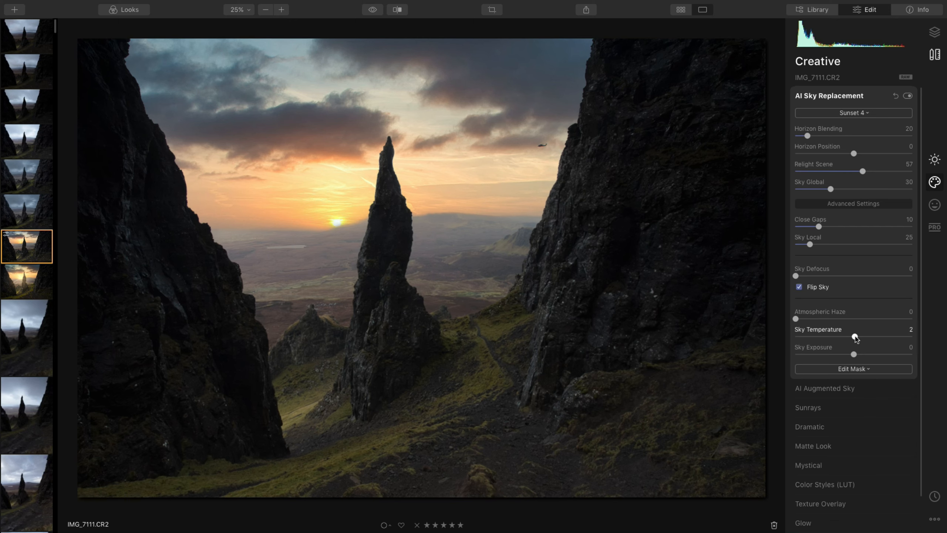
# Step: Set Sky Temperature to 26, test a lower Sky Exposure and reset it, and close the sky replacement settings
pyautogui.moveTo(869, 339); pyautogui.dragTo(870, 339)
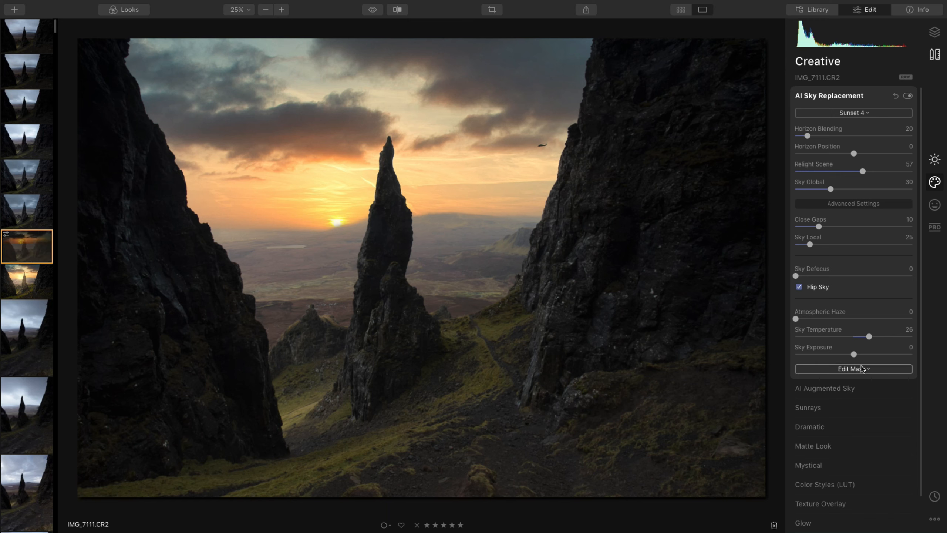
pyautogui.moveTo(855, 357); pyautogui.dragTo(847, 357)
pyautogui.doubleClick(846, 354)
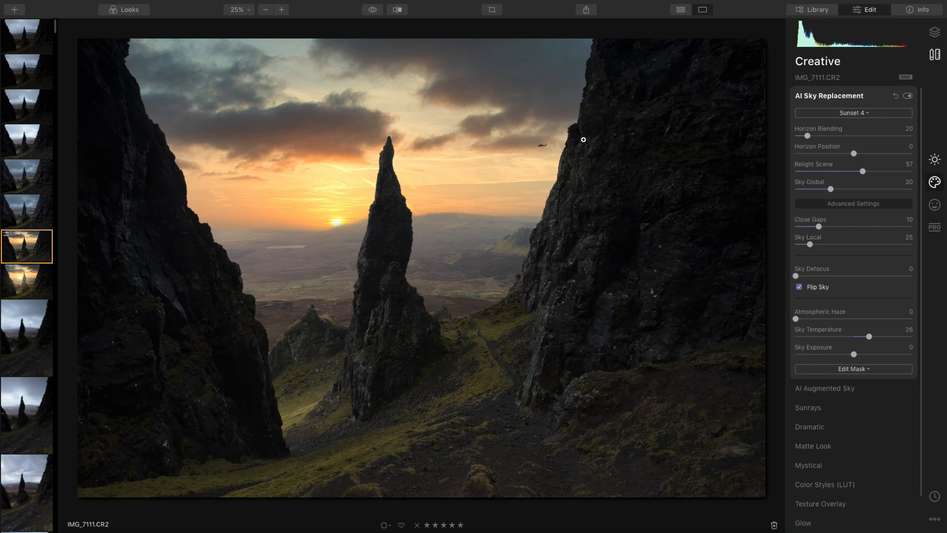
pyautogui.click(846, 97)
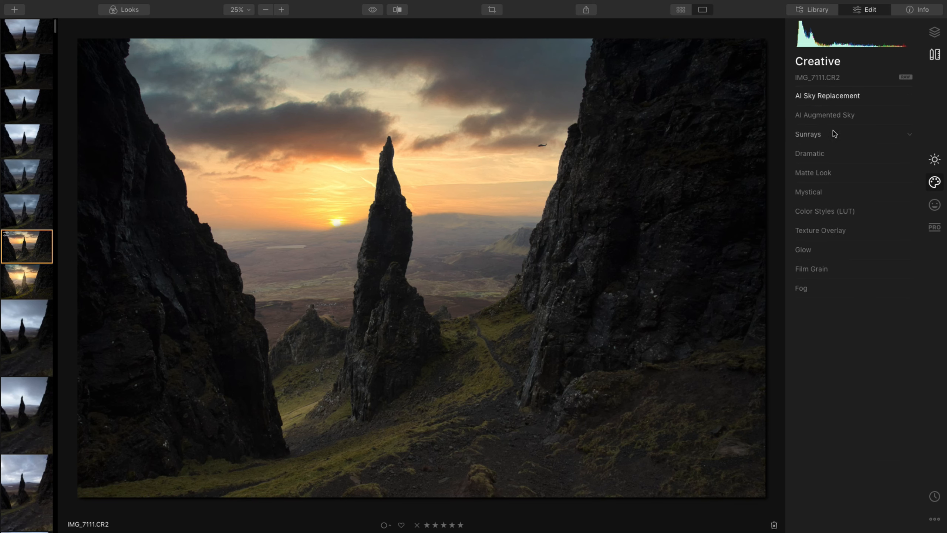
# Step: Place the Sunrays filter's sun center over the setting sun at the horizon, beside the rock pinnacle
pyautogui.click(814, 136)
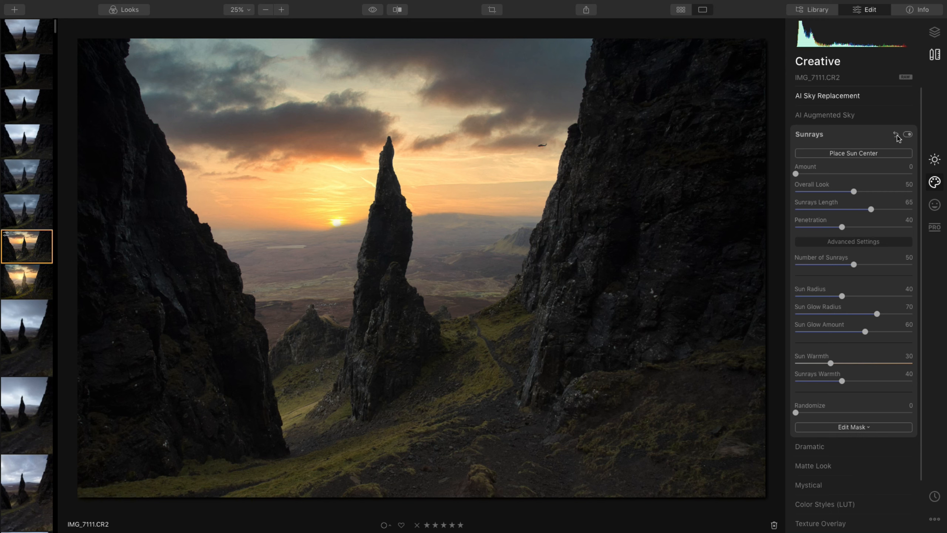
pyautogui.click(854, 153)
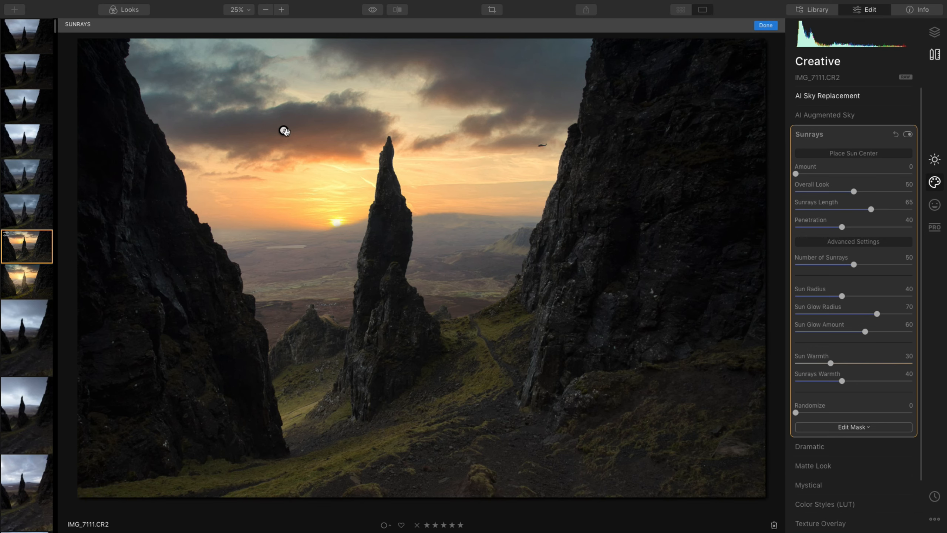
pyautogui.moveTo(284, 130)
pyautogui.mouseDown()
pyautogui.moveTo(313, 122)
pyautogui.moveTo(286, 163)
pyautogui.moveTo(342, 184)
pyautogui.moveTo(337, 221)
pyautogui.mouseUp()
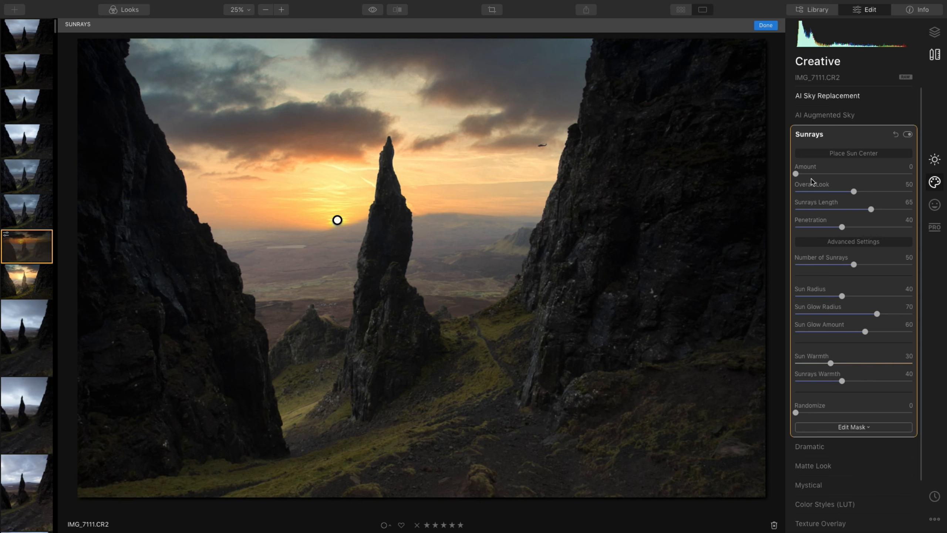
# Step: Set the sunrays to Amount 11, Overall Look 23, Sunrays Length 67 and Penetration 52
pyautogui.moveTo(797, 175)
pyautogui.mouseDown()
pyautogui.moveTo(918, 187)
pyautogui.moveTo(802, 178)
pyautogui.moveTo(813, 181)
pyautogui.mouseUp()
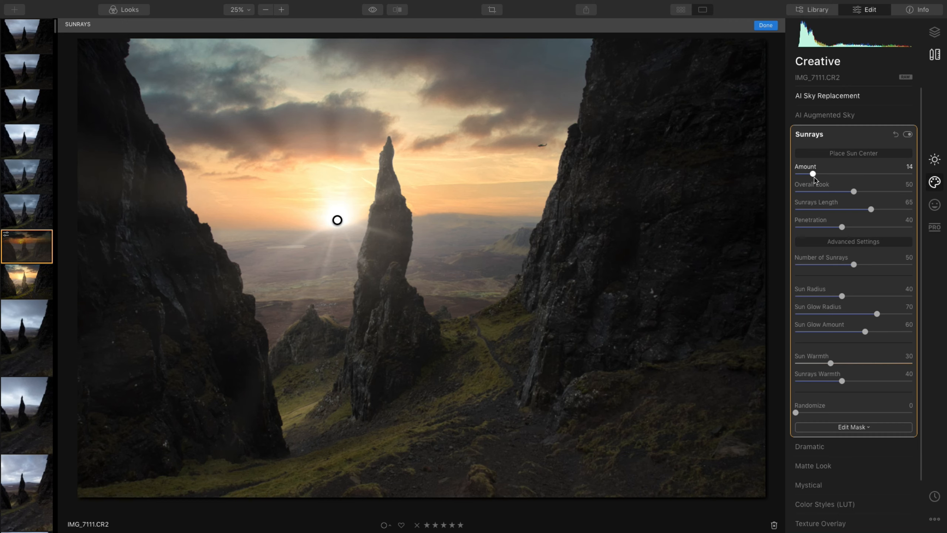
pyautogui.moveTo(812, 179); pyautogui.dragTo(810, 178)
pyautogui.moveTo(854, 192); pyautogui.dragTo(822, 196)
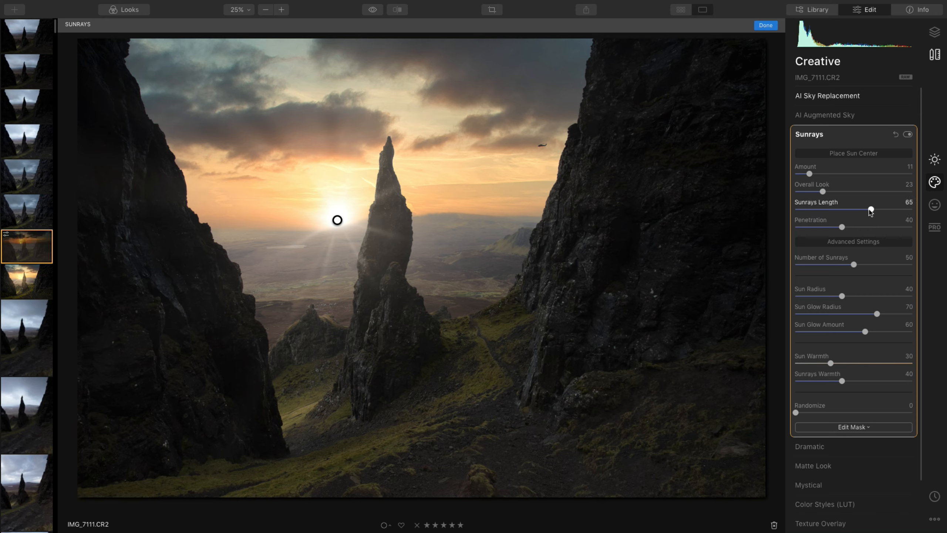
pyautogui.moveTo(871, 212)
pyautogui.mouseDown()
pyautogui.moveTo(839, 212)
pyautogui.moveTo(907, 215)
pyautogui.moveTo(796, 213)
pyautogui.moveTo(875, 222)
pyautogui.mouseUp()
pyautogui.moveTo(843, 227)
pyautogui.mouseDown()
pyautogui.moveTo(810, 228)
pyautogui.moveTo(896, 237)
pyautogui.moveTo(798, 235)
pyautogui.moveTo(856, 232)
pyautogui.mouseUp()
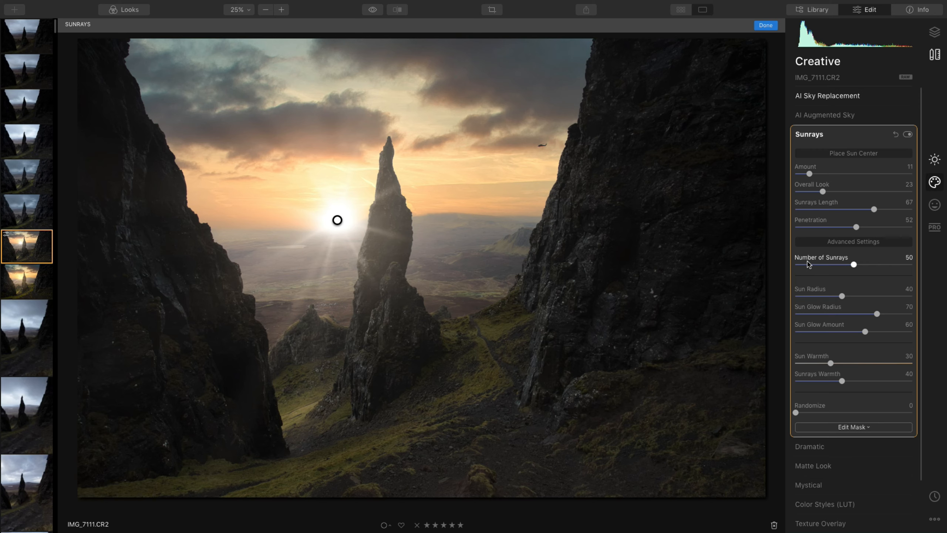
# Step: Set Number of Sunrays to 24, Sun Radius to 46 and Sun Glow Radius to 66
pyautogui.moveTo(853, 265); pyautogui.dragTo(823, 267)
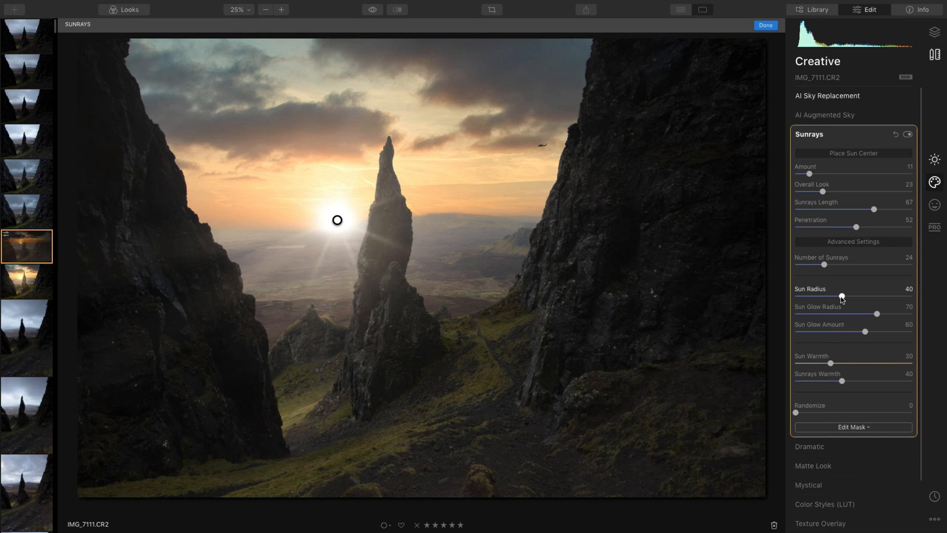
pyautogui.moveTo(843, 297)
pyautogui.mouseDown()
pyautogui.moveTo(871, 300)
pyautogui.moveTo(807, 301)
pyautogui.moveTo(848, 302)
pyautogui.mouseUp()
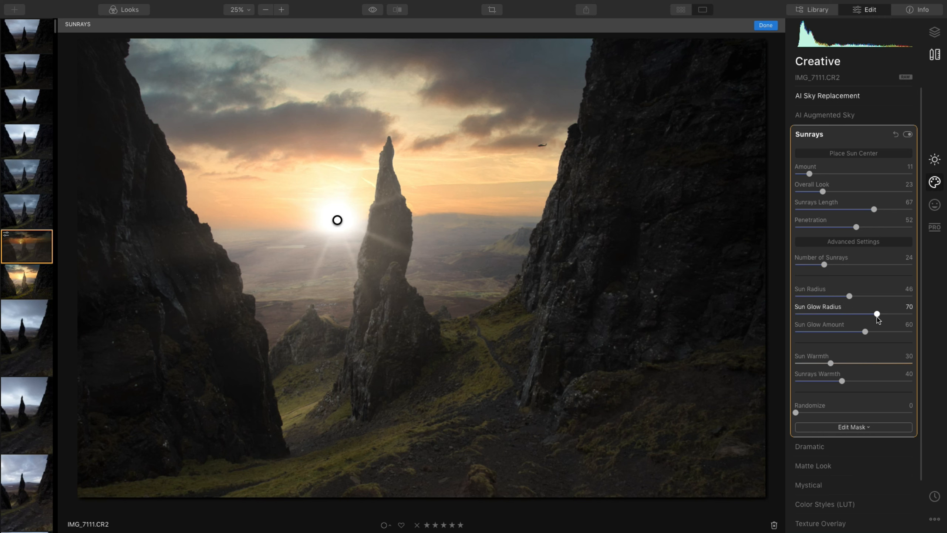
pyautogui.moveTo(873, 316); pyautogui.dragTo(852, 316)
pyautogui.moveTo(869, 317)
pyautogui.mouseDown()
pyautogui.moveTo(915, 317)
pyautogui.moveTo(854, 316)
pyautogui.moveTo(877, 318)
pyautogui.moveTo(838, 331)
pyautogui.moveTo(911, 344)
pyautogui.moveTo(874, 345)
pyautogui.moveTo(894, 345)
pyautogui.moveTo(866, 334)
pyautogui.mouseUp()
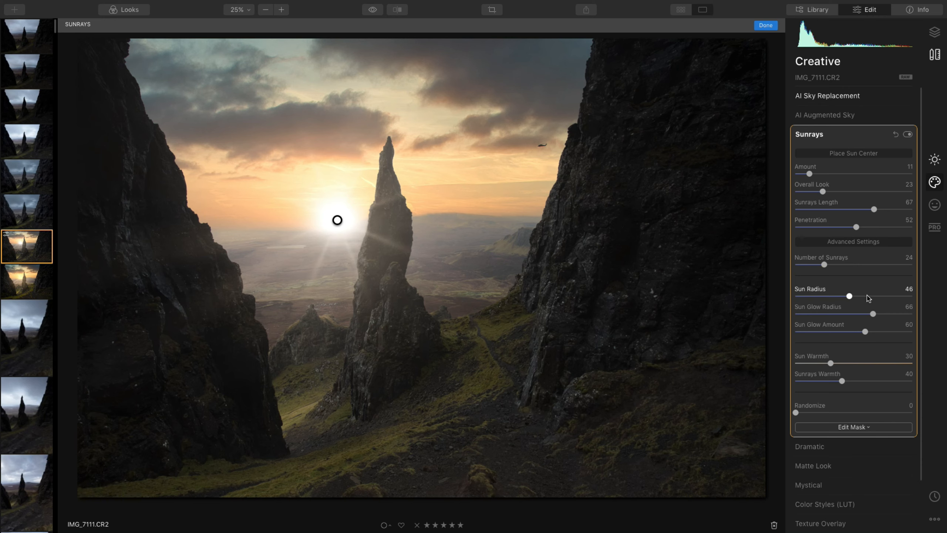
# Step: Set Sun Warmth to 69, raise Sunrays Warmth slightly, and close the Sunrays settings
pyautogui.moveTo(832, 365); pyautogui.dragTo(879, 370)
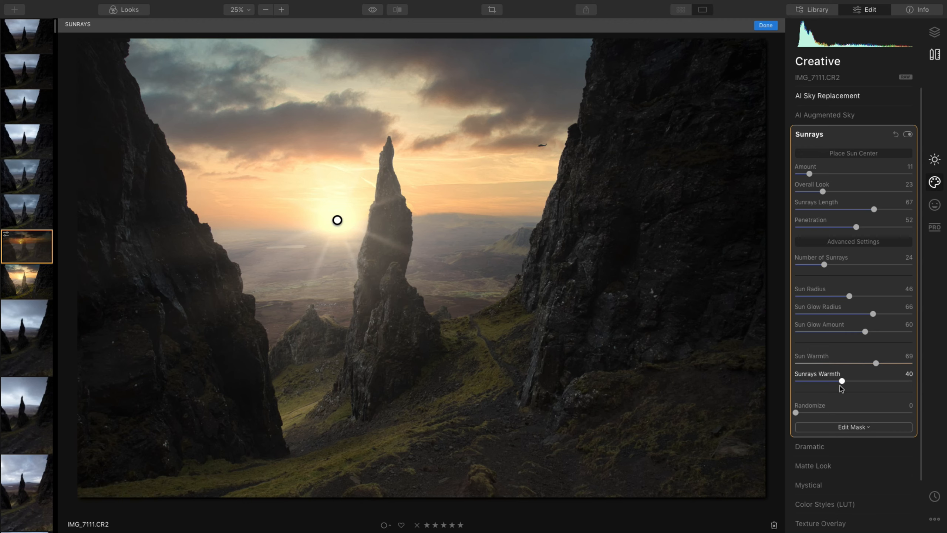
pyautogui.moveTo(844, 382); pyautogui.dragTo(853, 382)
pyautogui.moveTo(856, 384); pyautogui.dragTo(857, 387)
pyautogui.click(821, 135)
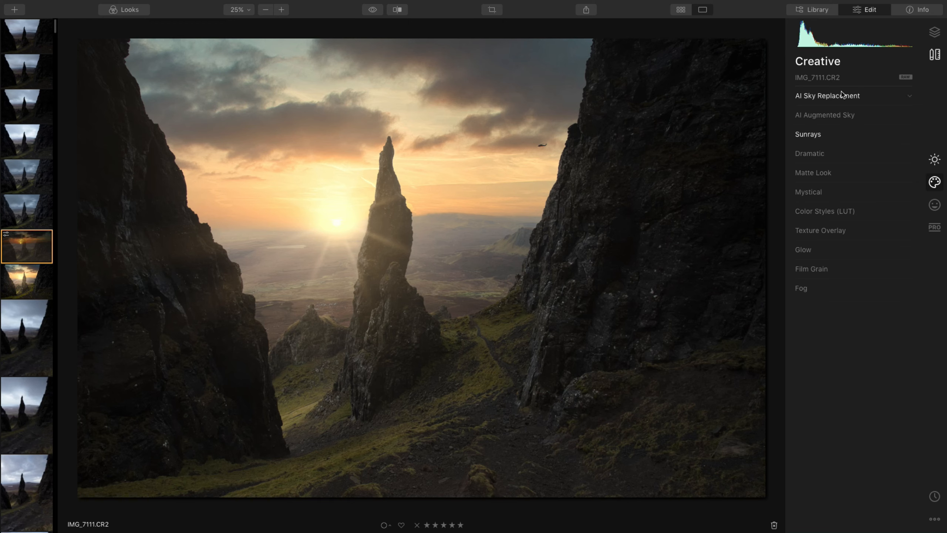
# Step: Apply AI Enhance from the essential adjustments with AI Accent set to 23
pyautogui.click(937, 161)
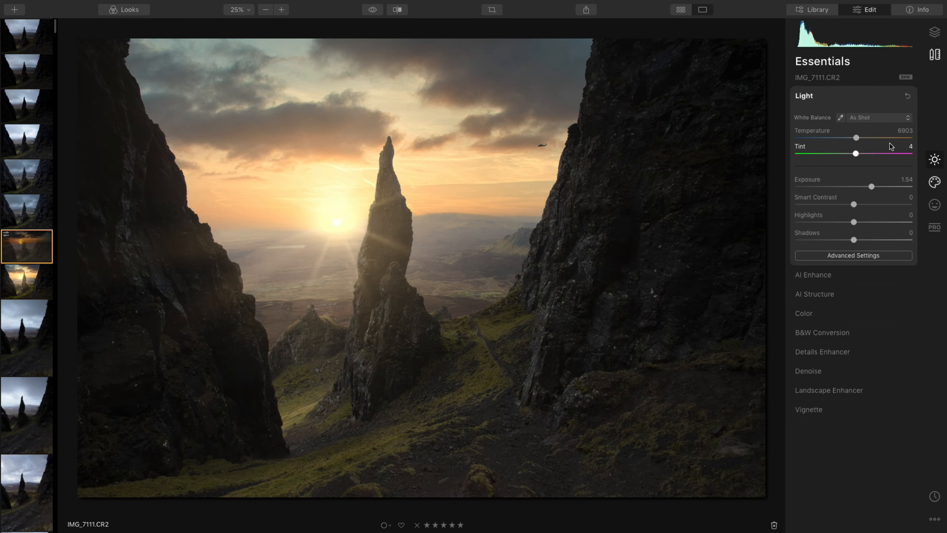
pyautogui.click(809, 97)
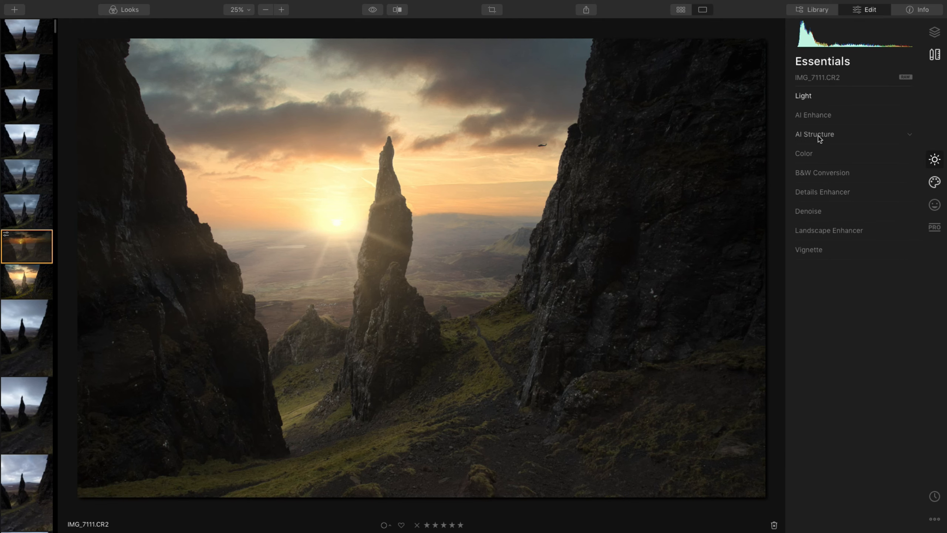
pyautogui.click(818, 119)
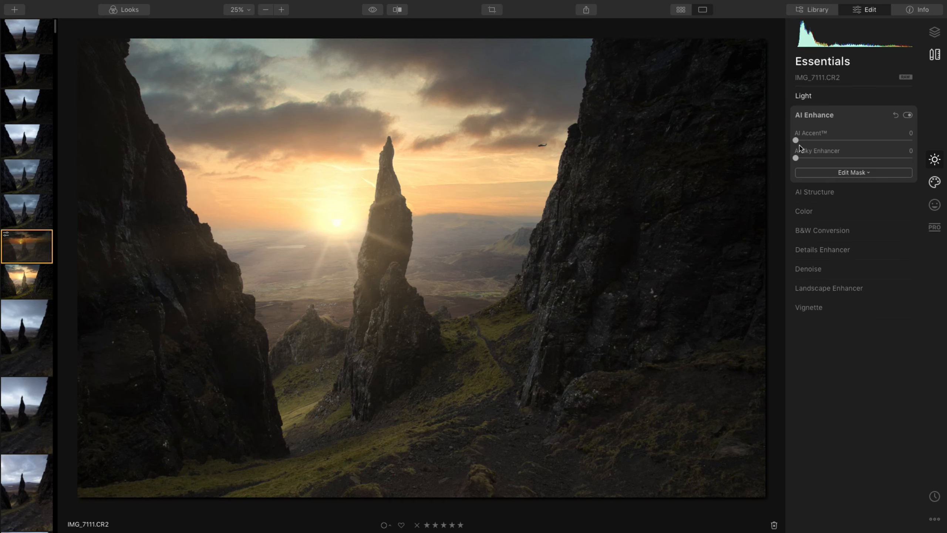
pyautogui.moveTo(796, 142); pyautogui.dragTo(825, 146)
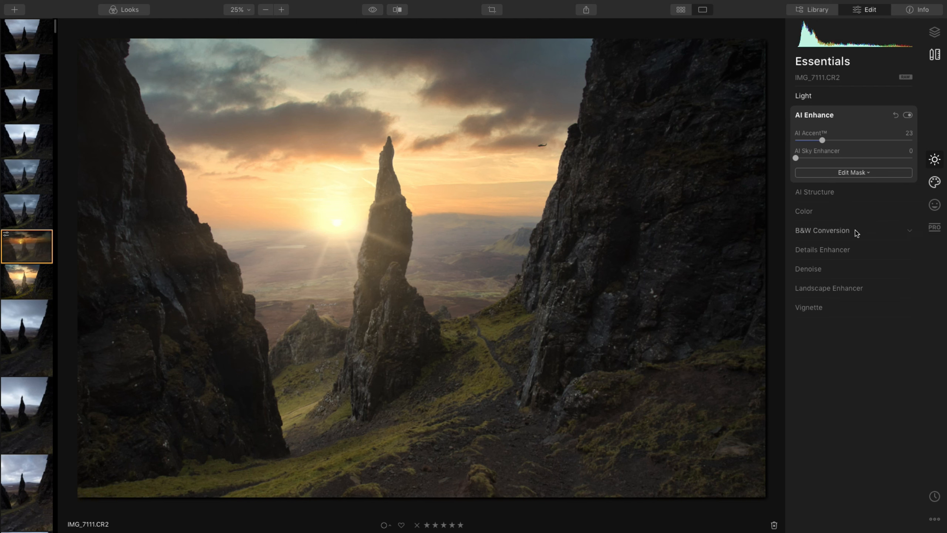
# Step: Set the Landscape Enhancer to Golden Hour 20 and Foliage Enhancer 18
pyautogui.click(826, 294)
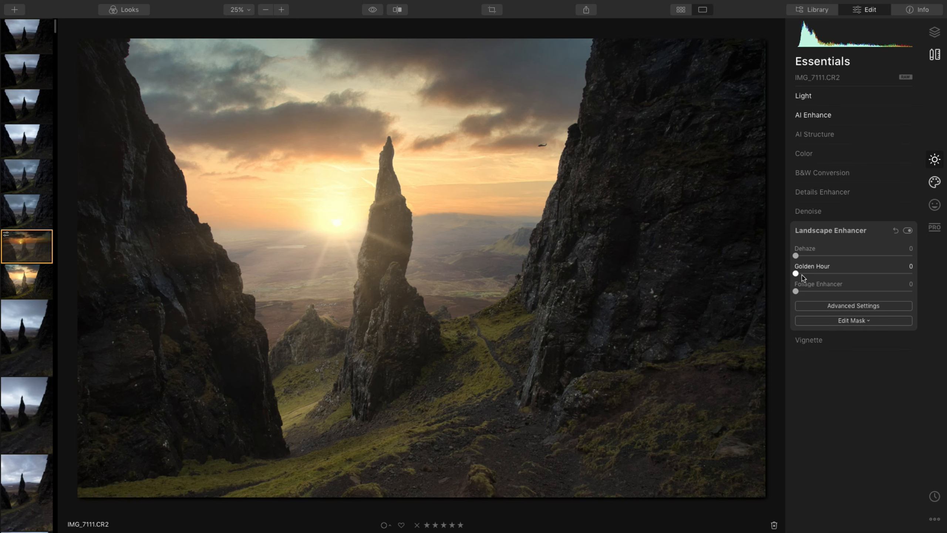
pyautogui.moveTo(796, 275); pyautogui.dragTo(819, 281)
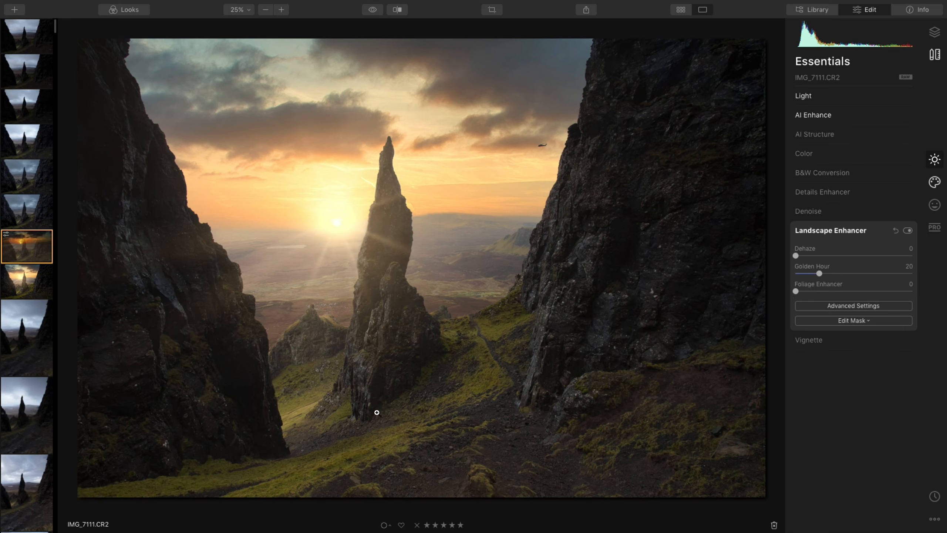
pyautogui.moveTo(797, 293); pyautogui.dragTo(819, 295)
pyautogui.click(850, 307)
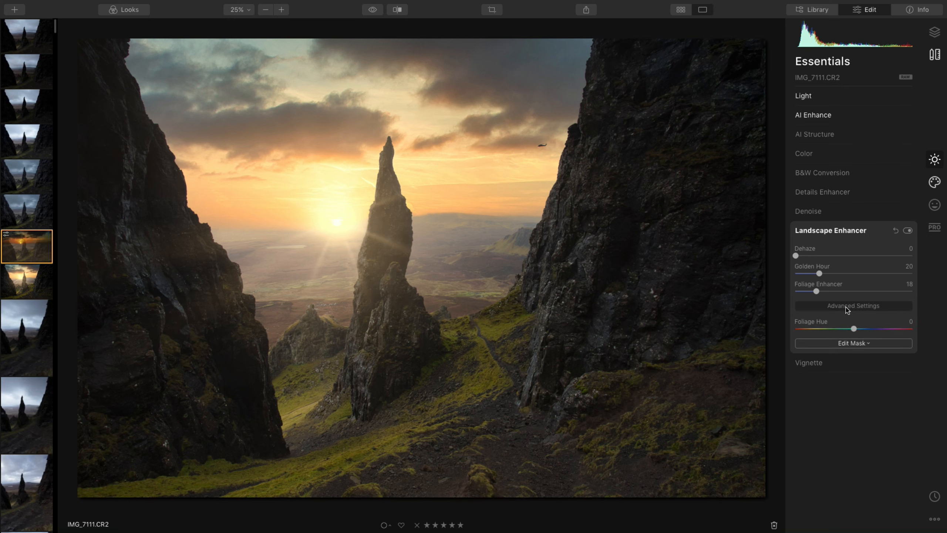
pyautogui.click(847, 310)
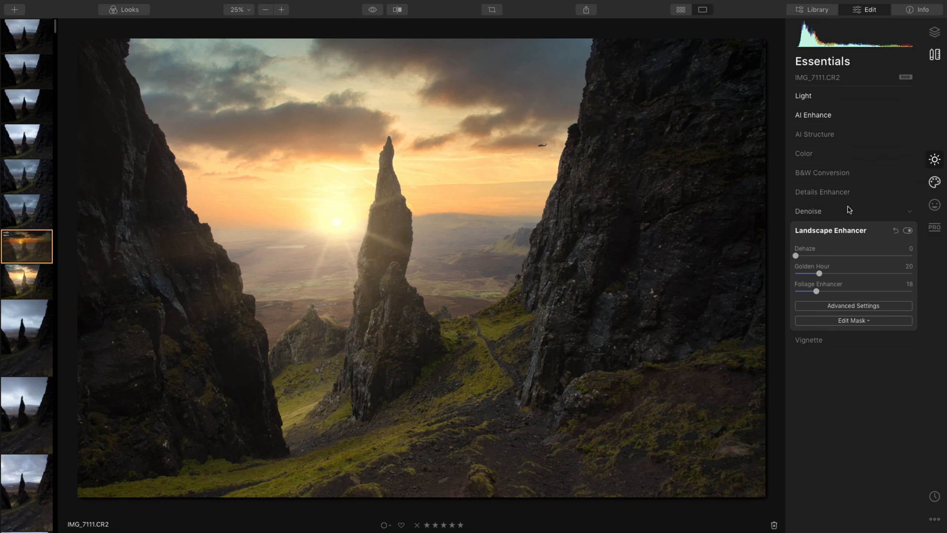
# Step: Add an extreme vignette with Amount -100, Size 0, Roundness 100 and Feather 100
pyautogui.click(815, 340)
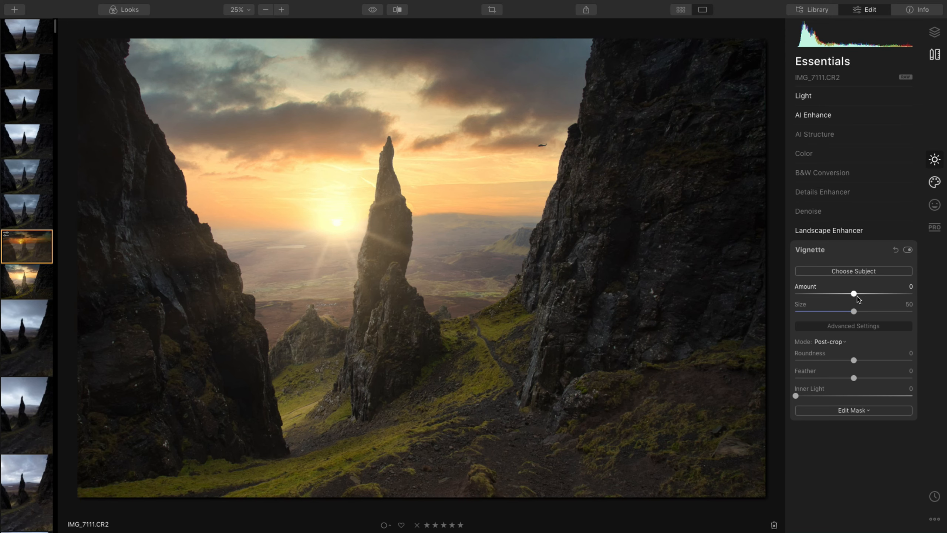
pyautogui.moveTo(854, 295); pyautogui.dragTo(782, 294)
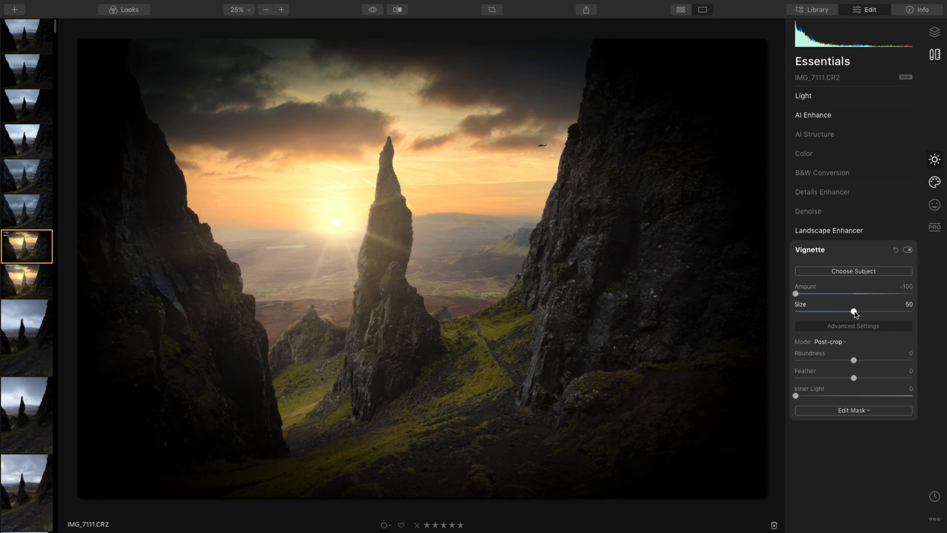
pyautogui.moveTo(855, 313); pyautogui.dragTo(797, 316)
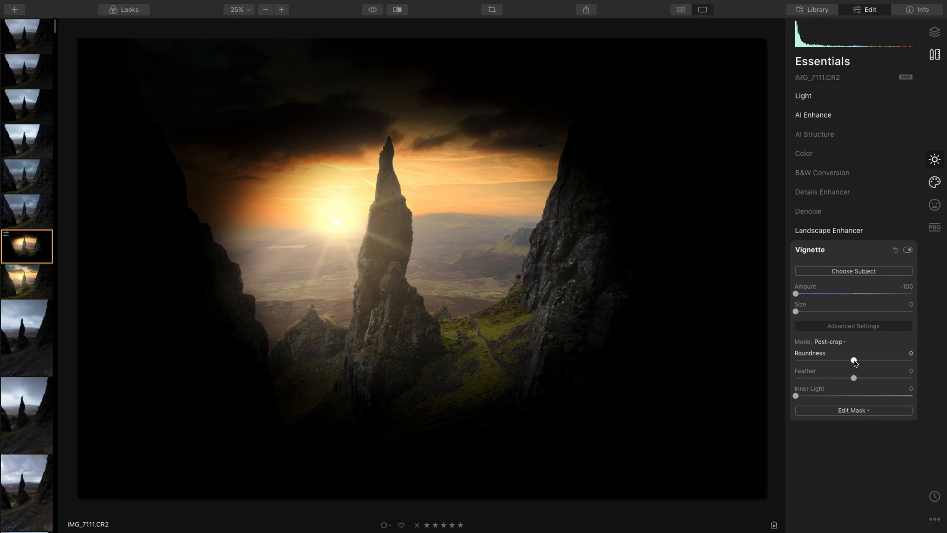
pyautogui.moveTo(854, 361); pyautogui.dragTo(921, 363)
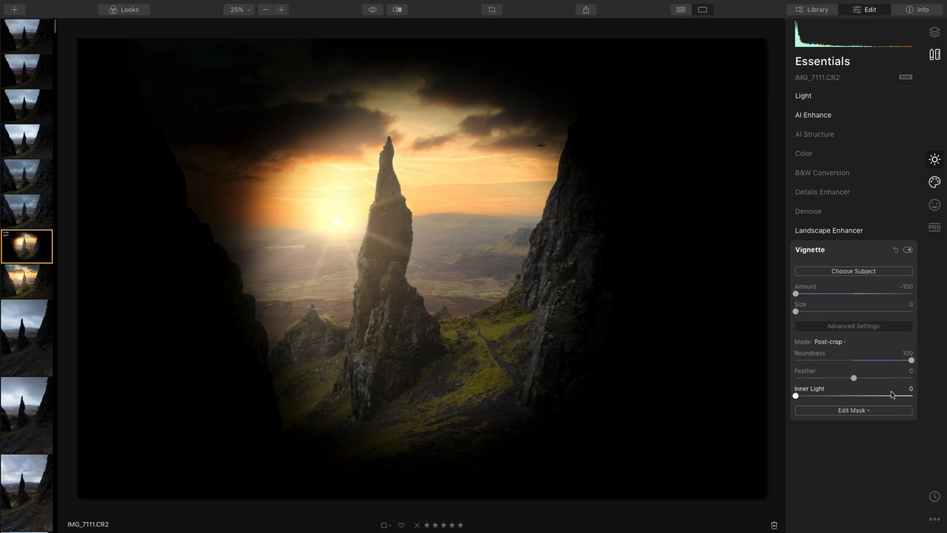
pyautogui.moveTo(854, 378); pyautogui.dragTo(914, 379)
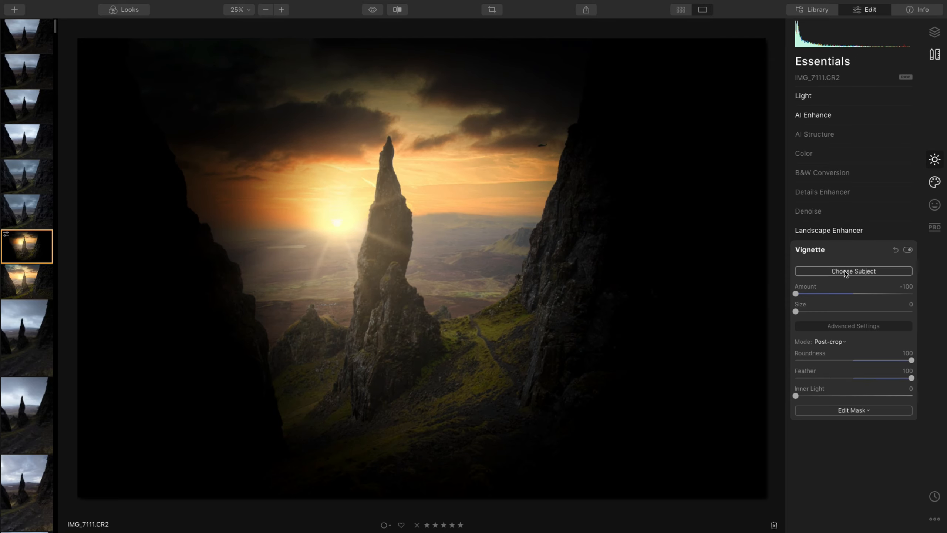
# Step: Center the vignette on the setting sun, set its Size to 44 and Amount to -69, and close its settings
pyautogui.click(860, 275)
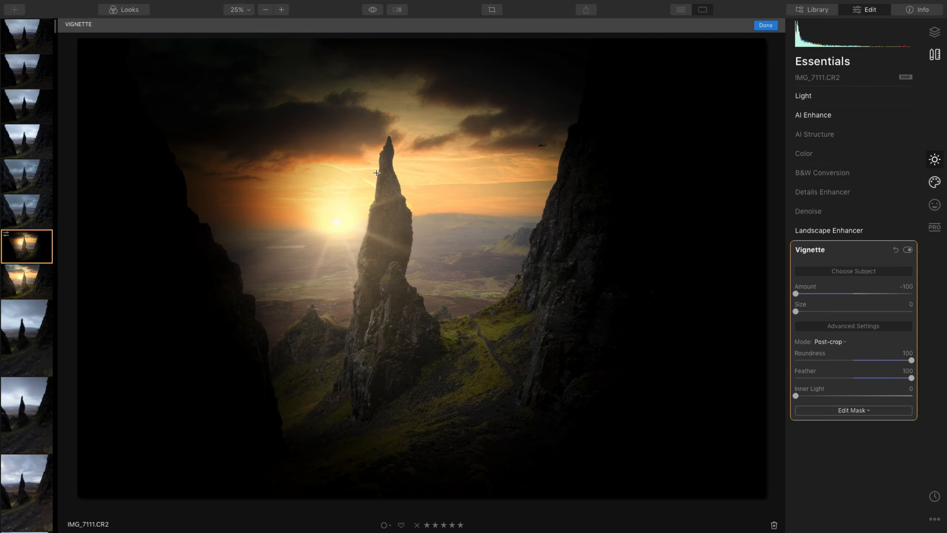
pyautogui.click(336, 223)
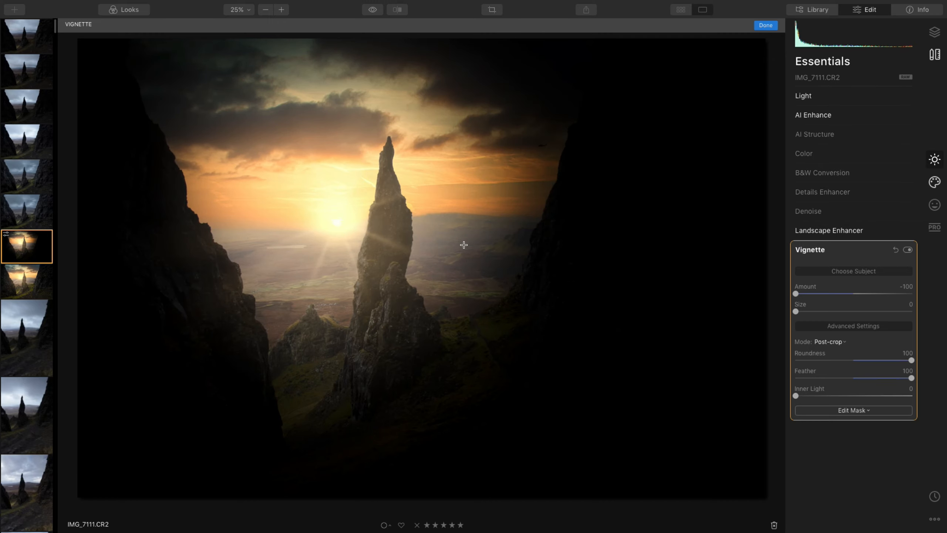
pyautogui.moveTo(798, 313); pyautogui.dragTo(851, 319)
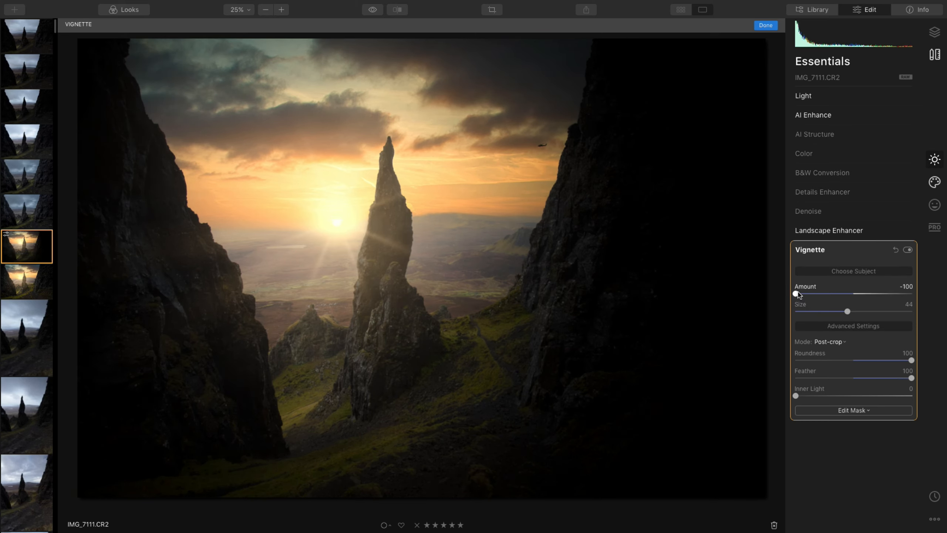
pyautogui.moveTo(797, 293); pyautogui.dragTo(800, 294)
pyautogui.moveTo(803, 296); pyautogui.dragTo(812, 296)
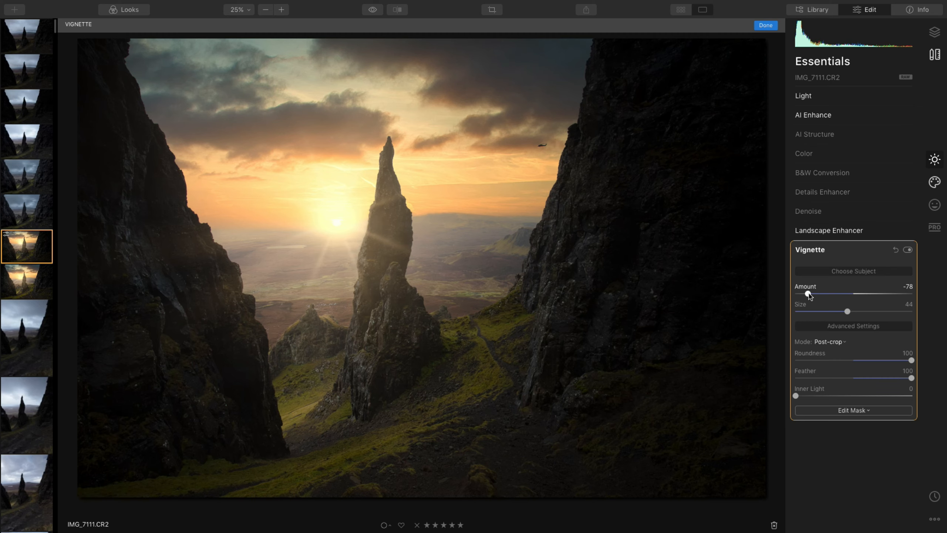
pyautogui.moveTo(809, 294); pyautogui.dragTo(814, 294)
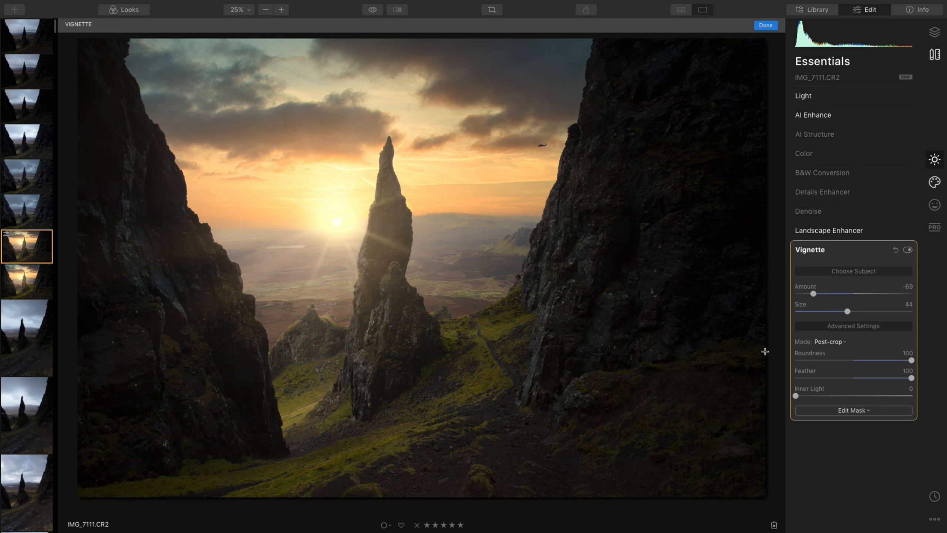
pyautogui.click(825, 250)
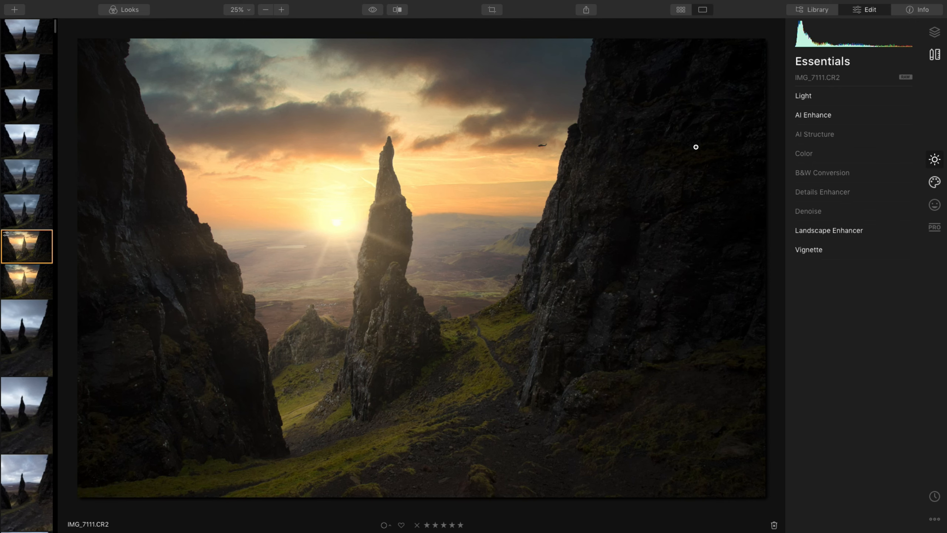
# Step: Erase the small dark bird-like object from the sky near the right-hand cliff and compare the edited photo with the original
pyautogui.click(935, 58)
pyautogui.click(860, 114)
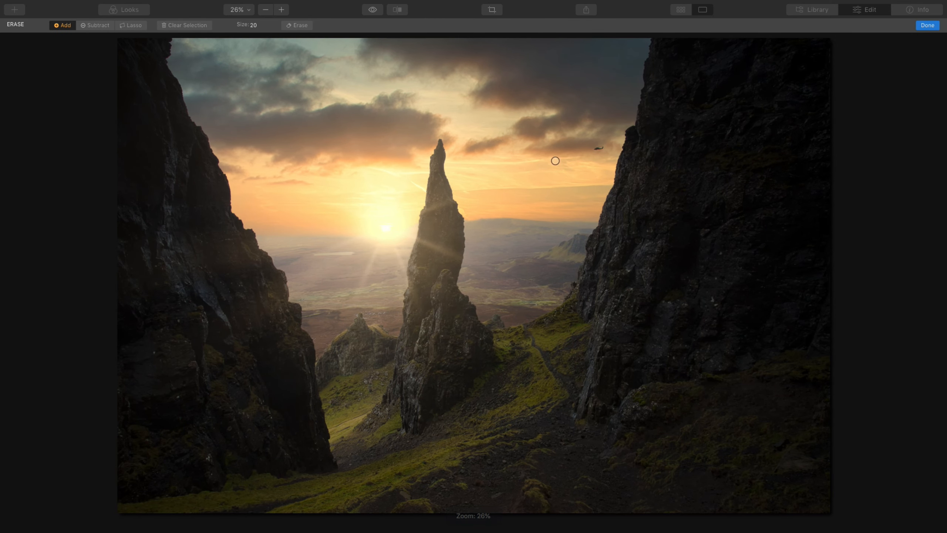
pyautogui.click(596, 149)
pyautogui.click(298, 27)
pyautogui.click(928, 26)
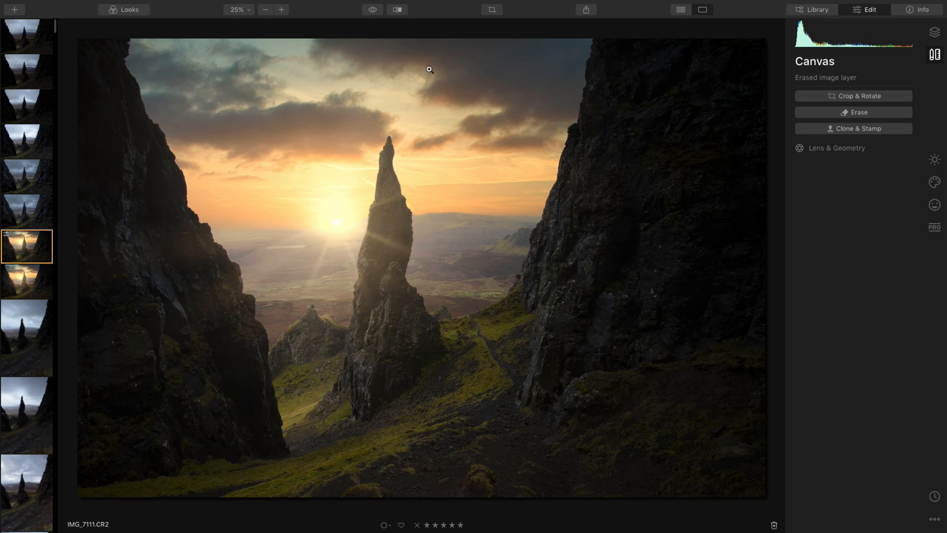
pyautogui.click(373, 10)
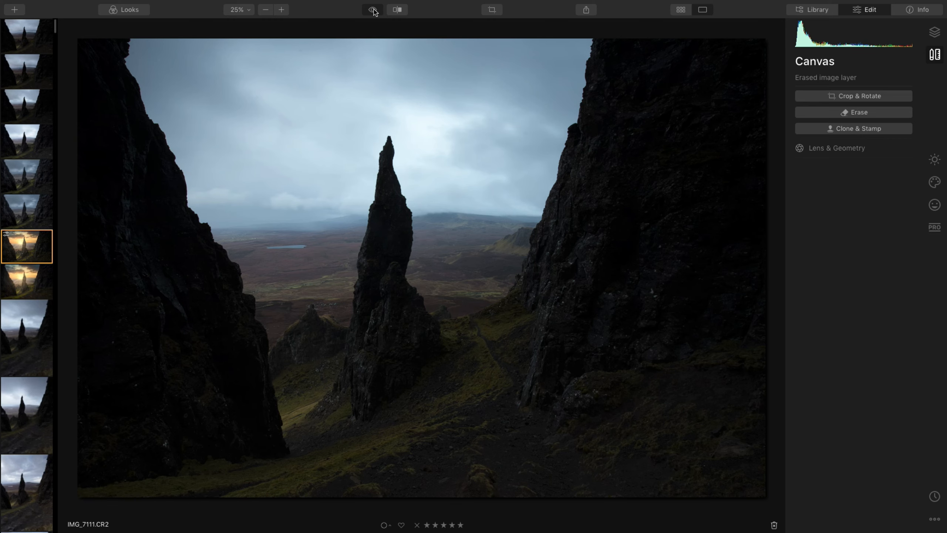
pyautogui.click(373, 11)
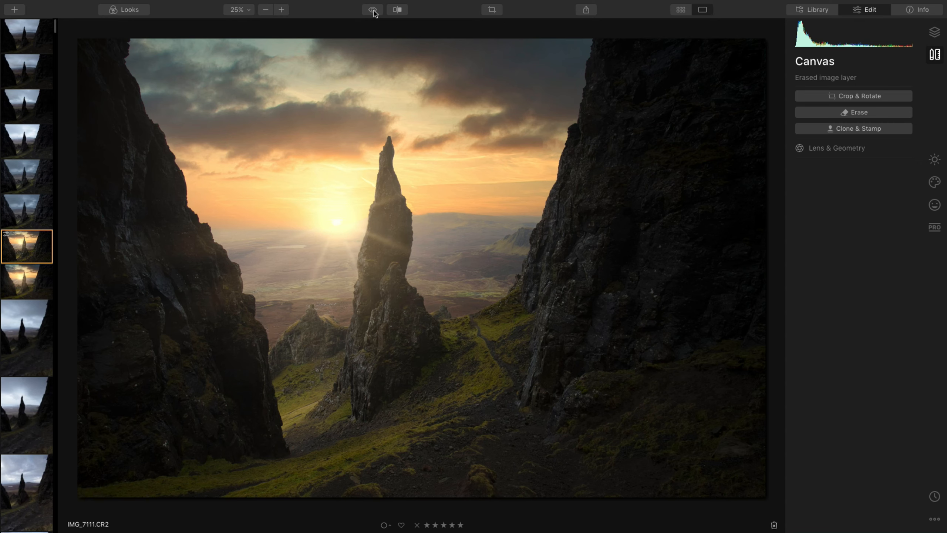